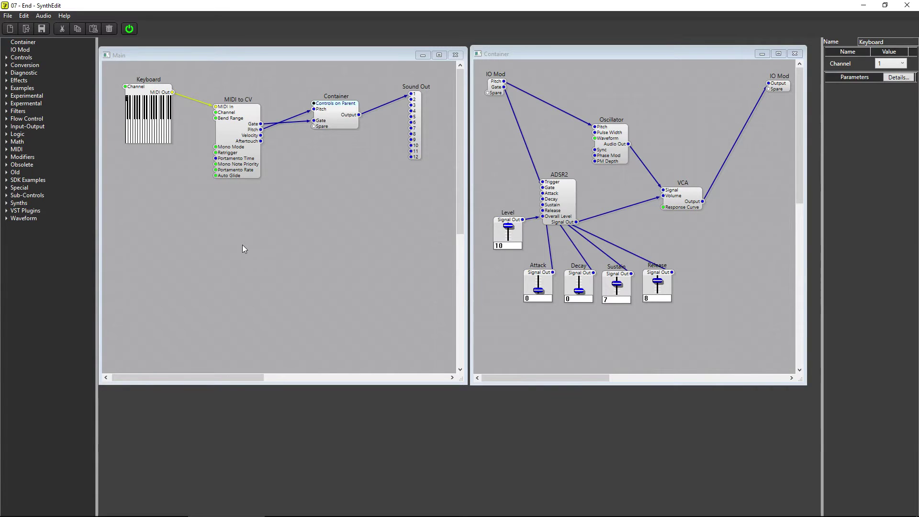
Step: Place a MIDI In module below the Keyboard and wire its MIDI Data to MIDI to CV's MIDI In
{"action": "left_click", "coordinate": [8, 150]}
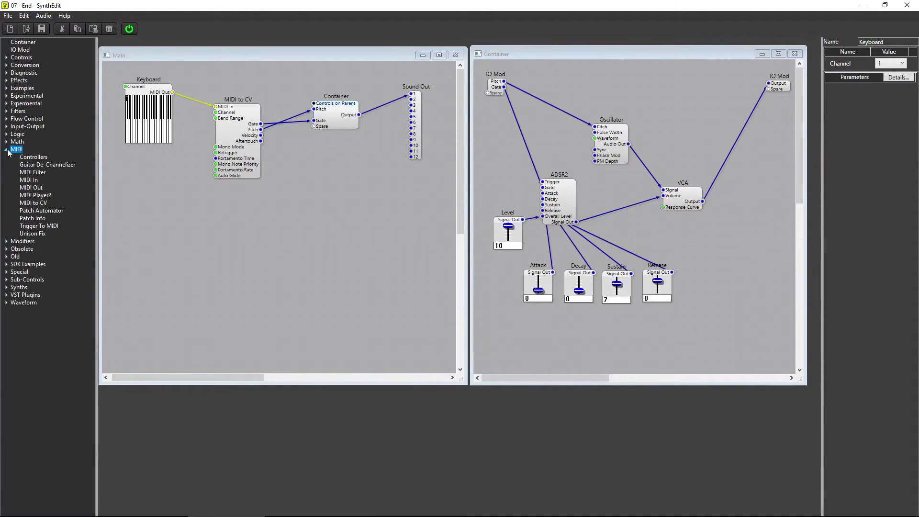
{"action": "left_click_drag", "start_coordinate": [30, 180], "coordinate": [137, 179]}
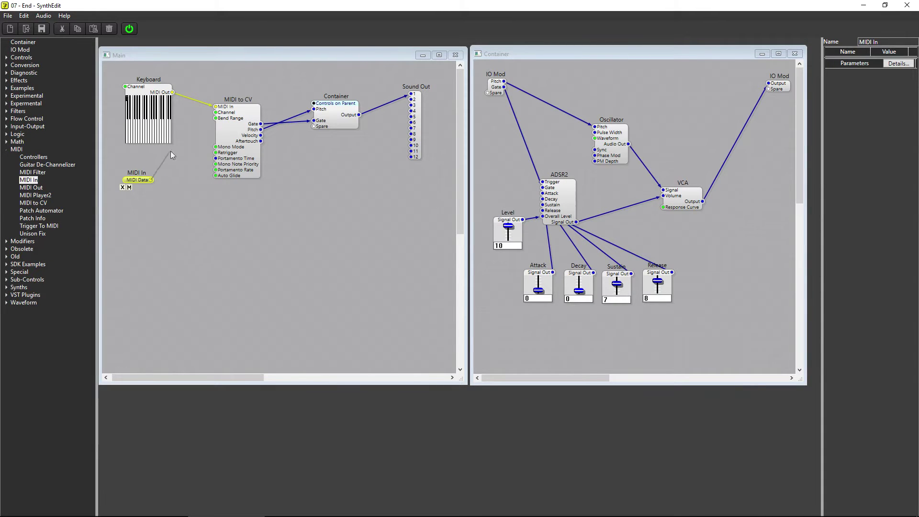
{"action": "left_click_drag", "start_coordinate": [170, 154], "coordinate": [216, 106]}
Step: Set the MIDI in device to Axiom 25 in Preferences, apply, and close with OK
{"action": "left_click", "coordinate": [23, 15]}
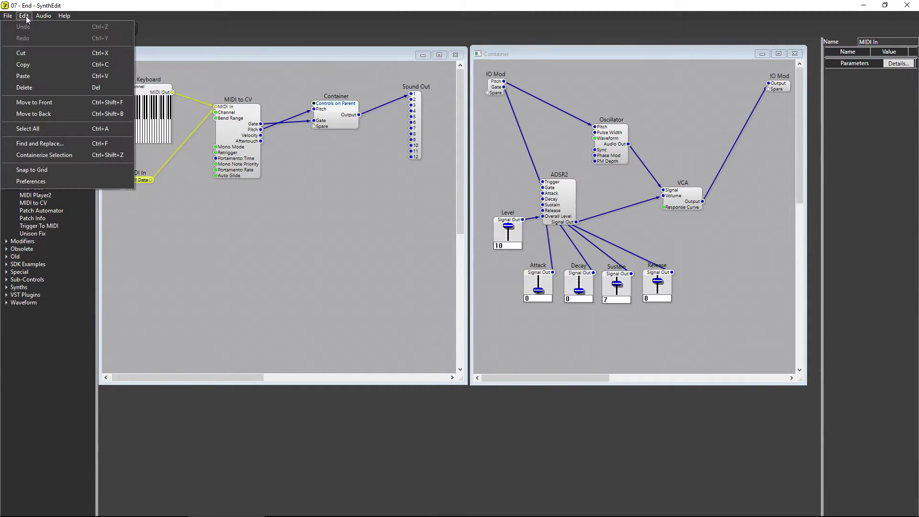
{"action": "left_click", "coordinate": [48, 181]}
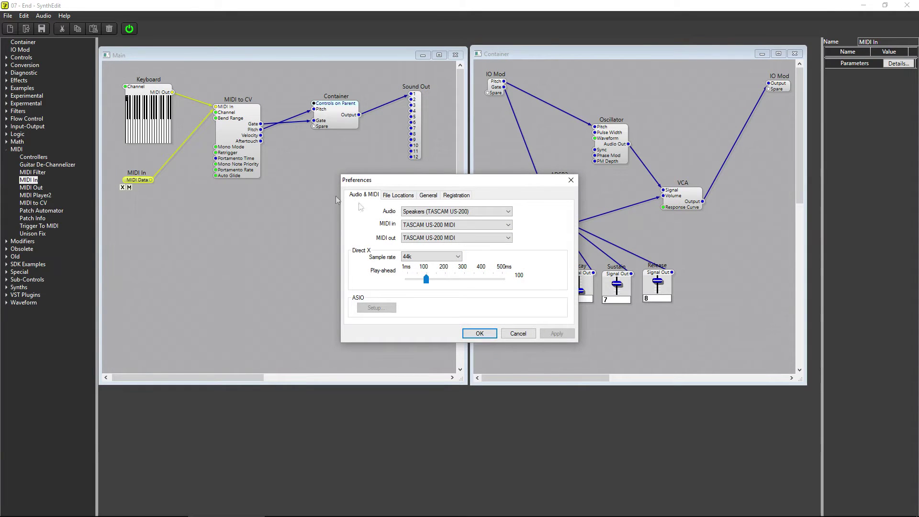
{"action": "left_click", "coordinate": [506, 225]}
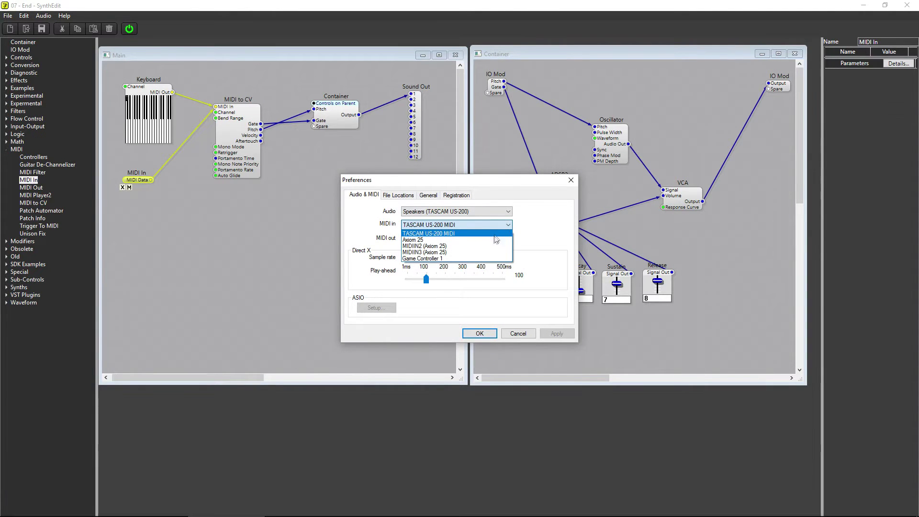
{"action": "left_click", "coordinate": [492, 244]}
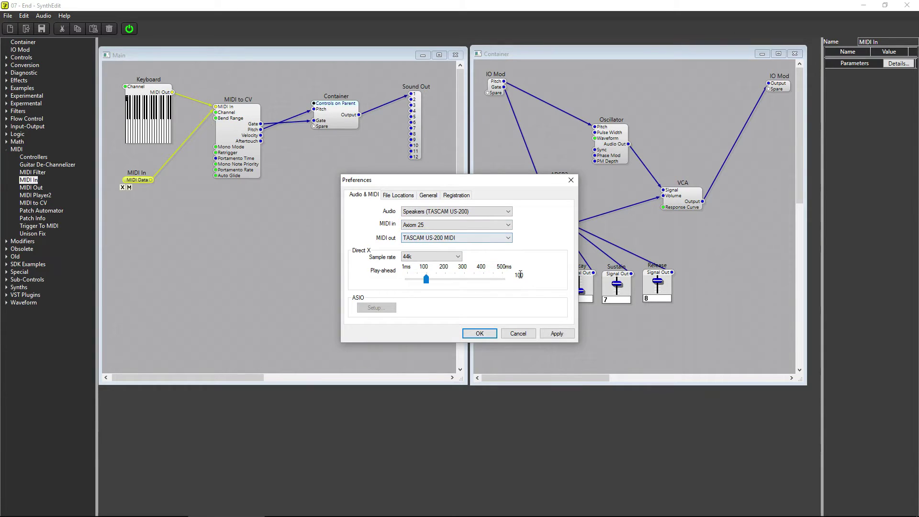
{"action": "left_click", "coordinate": [558, 334]}
{"action": "left_click", "coordinate": [479, 333]}
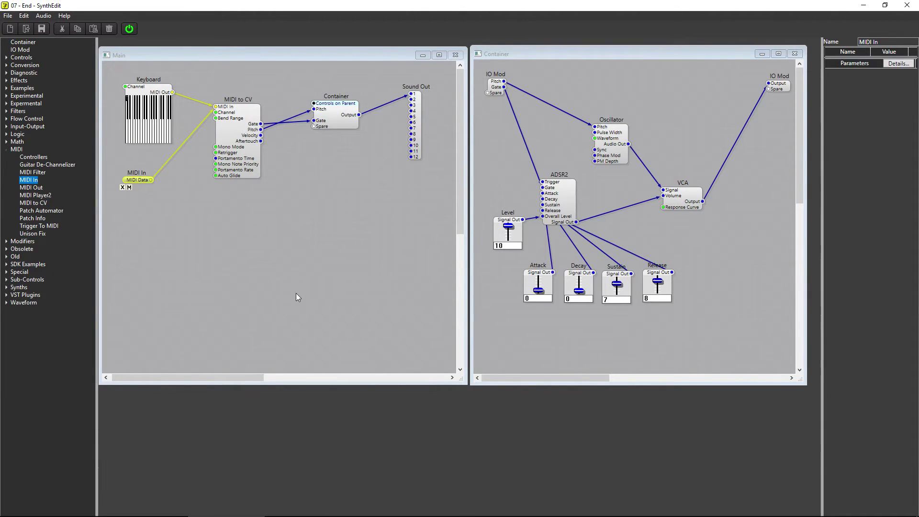
Step: Cut MIDI to CV from Main and paste it into the Container, left of ADSR2
{"action": "left_click", "coordinate": [242, 108]}
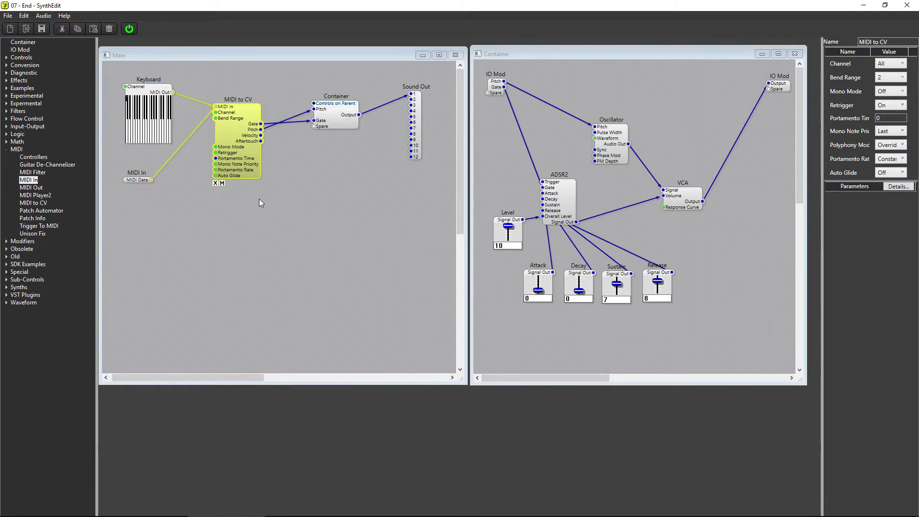
{"action": "key", "text": "Delete"}
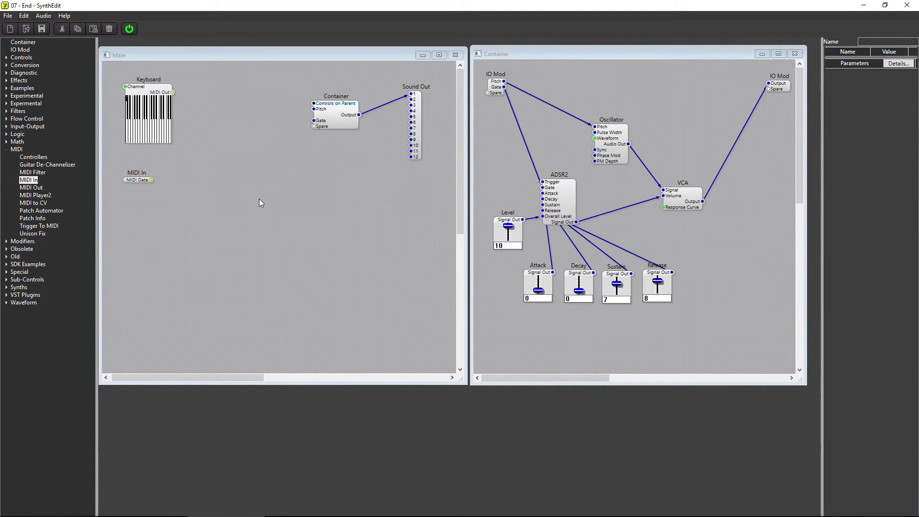
{"action": "left_click_drag", "start_coordinate": [748, 331], "coordinate": [481, 111]}
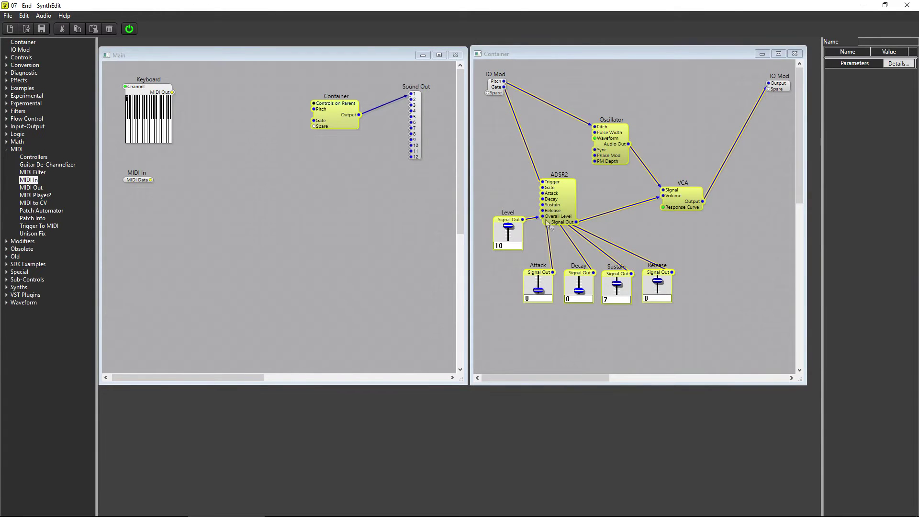
{"action": "left_click_drag", "start_coordinate": [574, 189], "coordinate": [656, 168]}
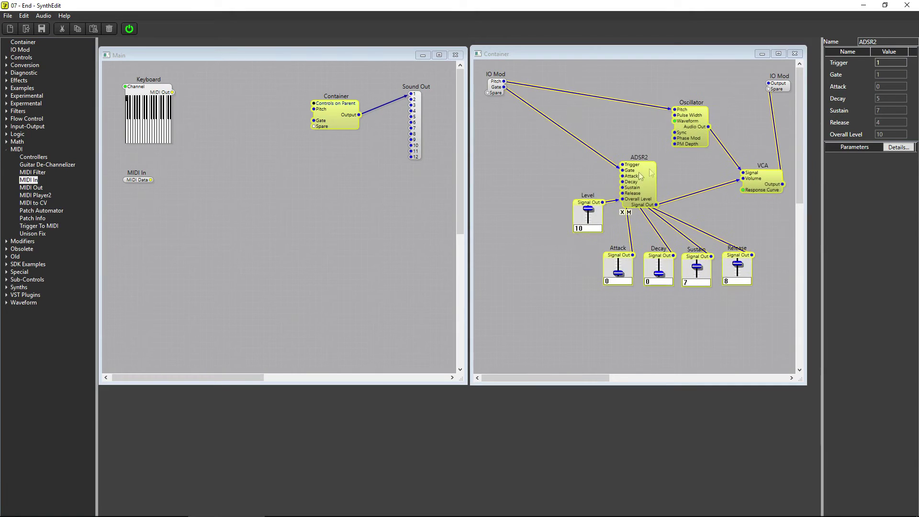
{"action": "left_click", "coordinate": [535, 190]}
{"action": "right_click", "coordinate": [502, 174]}
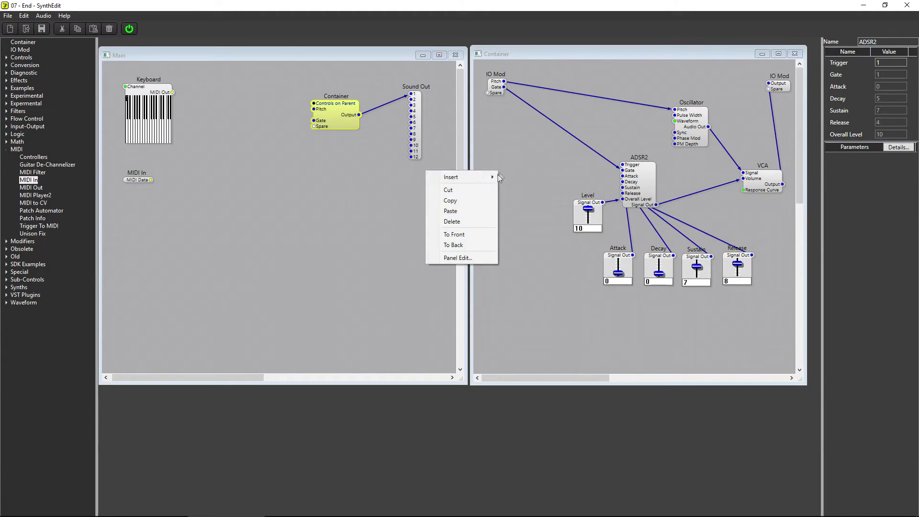
{"action": "left_click", "coordinate": [483, 208]}
{"action": "left_click_drag", "start_coordinate": [521, 197], "coordinate": [509, 169]}
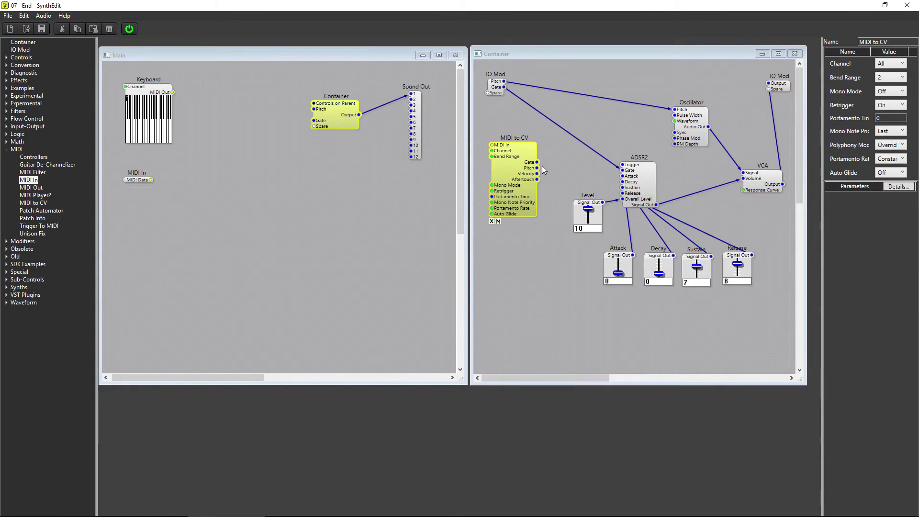
Step: Wire MIDI to CV's Gate to ADSR2 and Pitch to Oscillator, removing IO Mod's Pitch and Gate wires
{"action": "left_click_drag", "start_coordinate": [537, 161], "coordinate": [623, 171]}
{"action": "left_click_drag", "start_coordinate": [537, 168], "coordinate": [675, 109]}
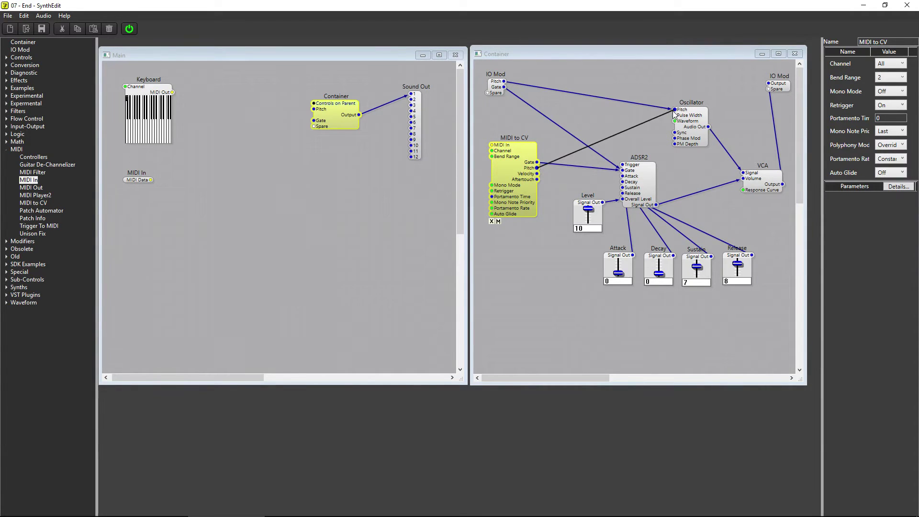
{"action": "left_click", "coordinate": [552, 90]}
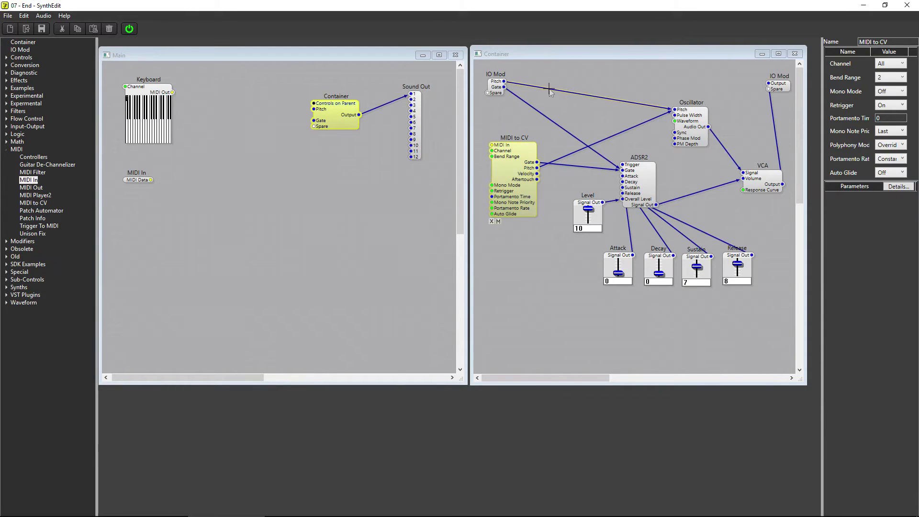
{"action": "key", "text": "Delete"}
{"action": "left_click", "coordinate": [546, 115]}
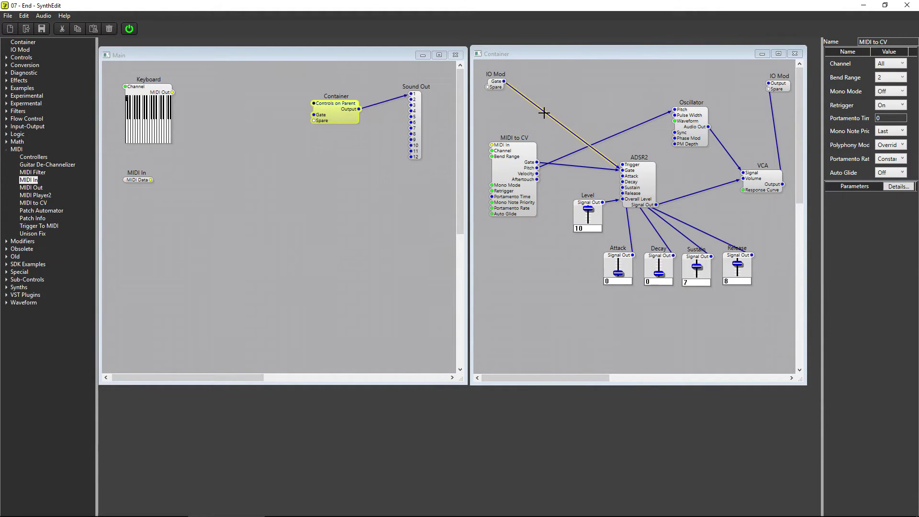
{"action": "key", "text": "Delete"}
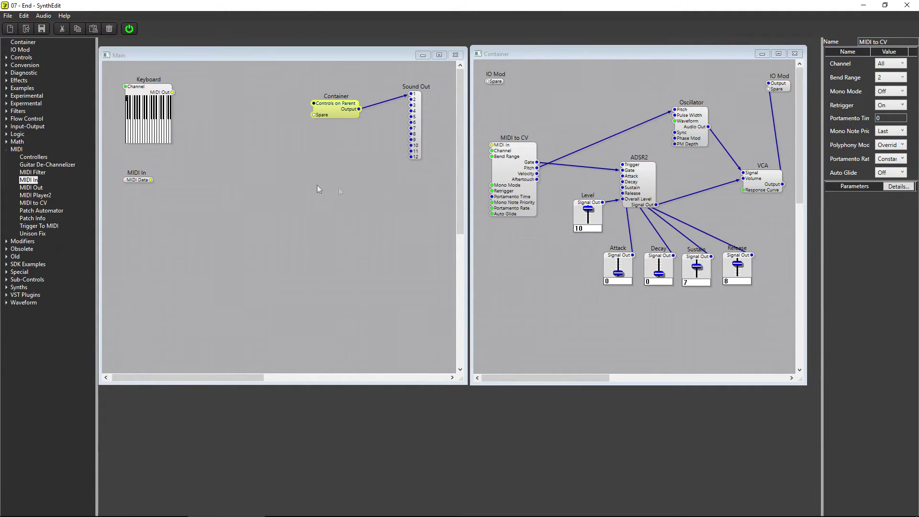
Step: Route Main's MIDI In into the Container, through IO Mod's MIDI Data to MIDI to CV, and enlarge the window
{"action": "left_click_drag", "start_coordinate": [151, 180], "coordinate": [313, 117]}
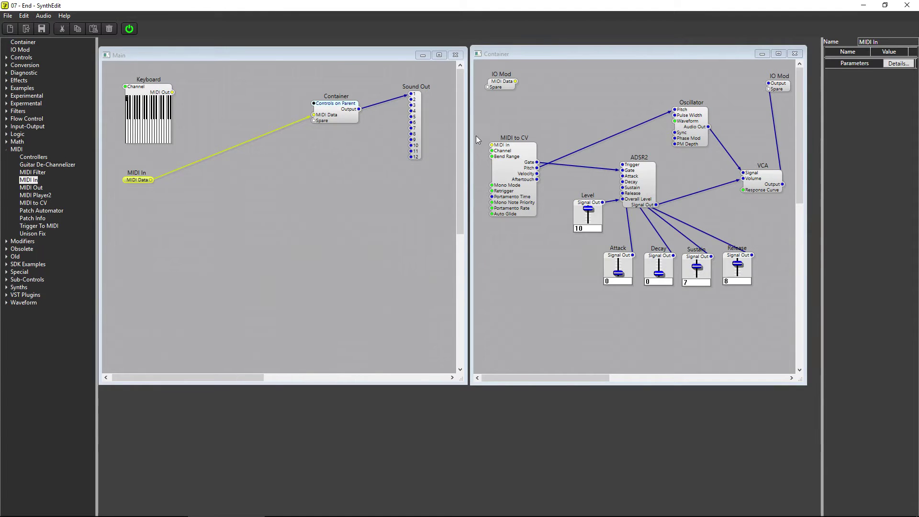
{"action": "left_click_drag", "start_coordinate": [516, 81], "coordinate": [492, 145]}
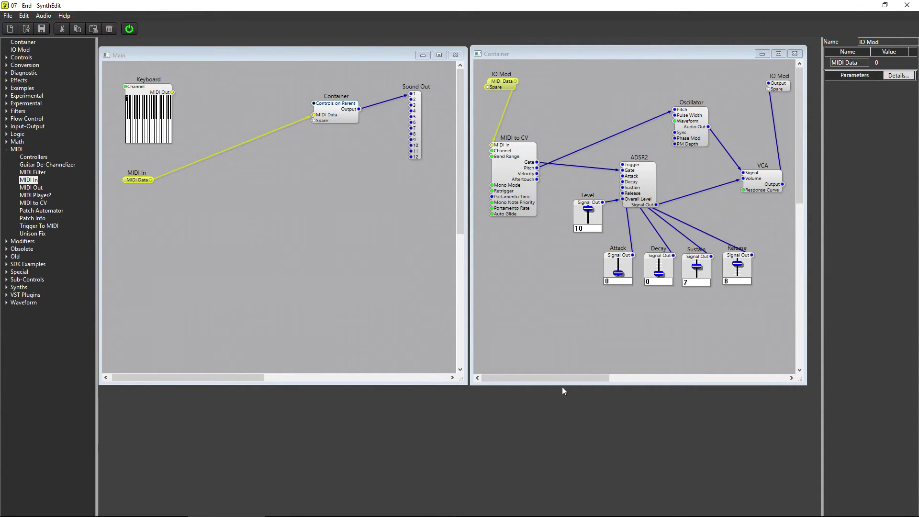
{"action": "left_click_drag", "start_coordinate": [562, 387], "coordinate": [564, 469]}
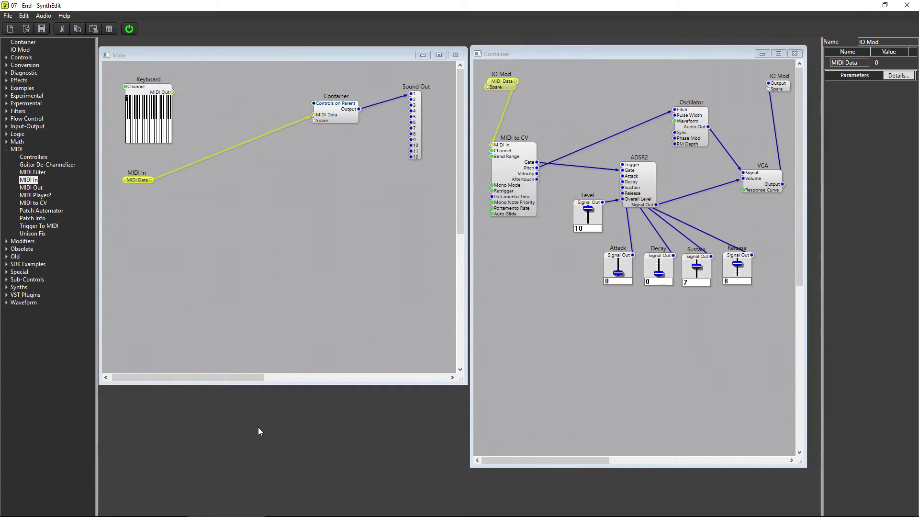
{"action": "left_click", "coordinate": [7, 274]}
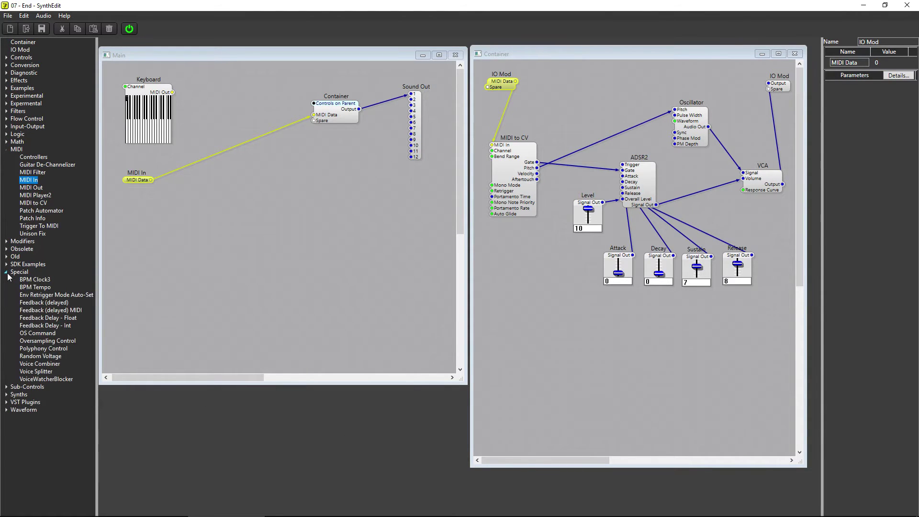
Step: Place an unwired Polyphony Control module in the Container beneath MIDI to CV
{"action": "left_click_drag", "start_coordinate": [46, 349], "coordinate": [512, 343]}
{"action": "left_click", "coordinate": [662, 412]}
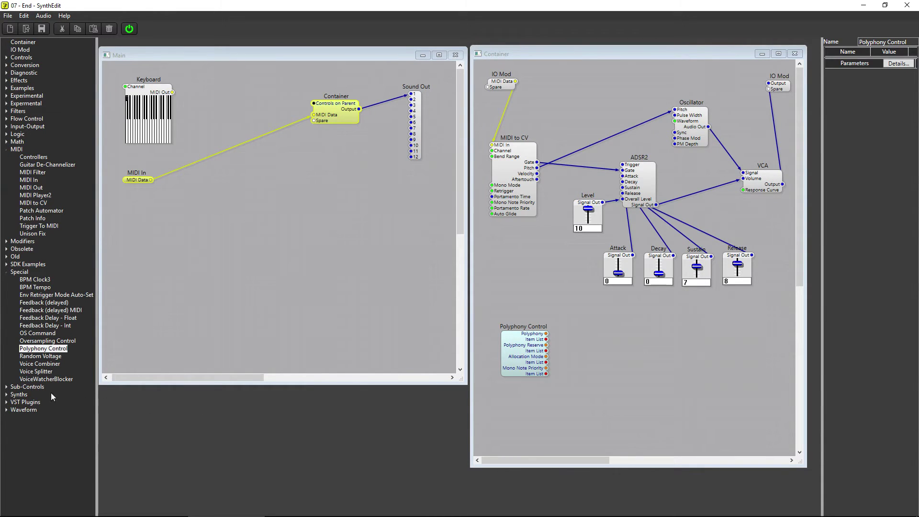
Step: Add a List Entry3, wiring Polyphony Control's Polyphony to Choice and Item List to Item List
{"action": "left_click", "coordinate": [6, 389]}
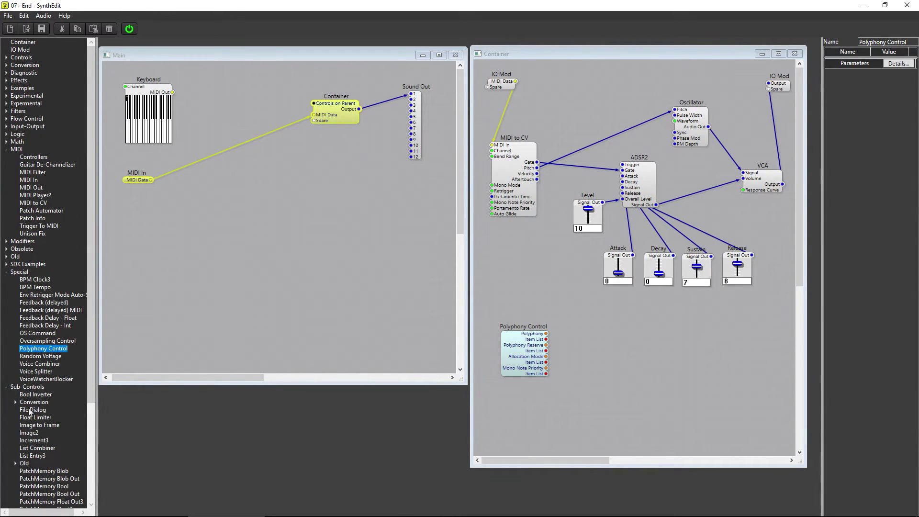
{"action": "left_click_drag", "start_coordinate": [40, 458], "coordinate": [637, 329]}
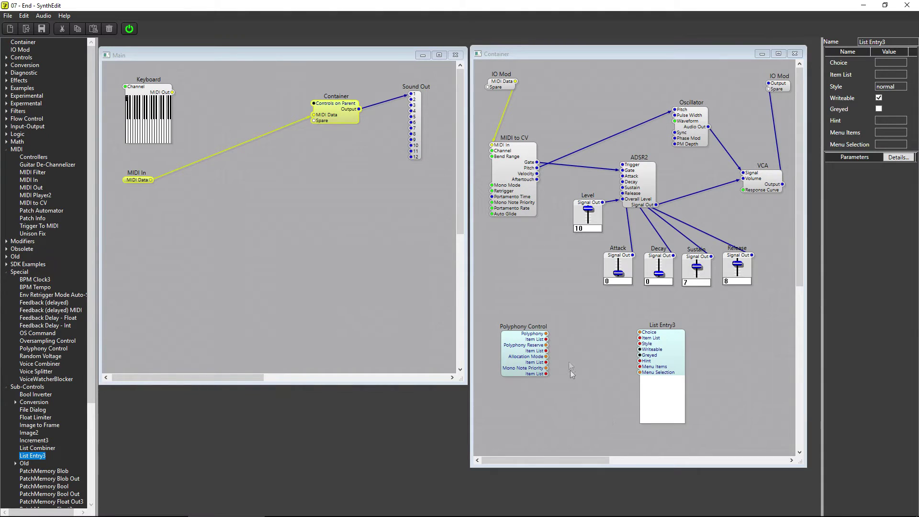
{"action": "left_click_drag", "start_coordinate": [546, 334], "coordinate": [641, 335]}
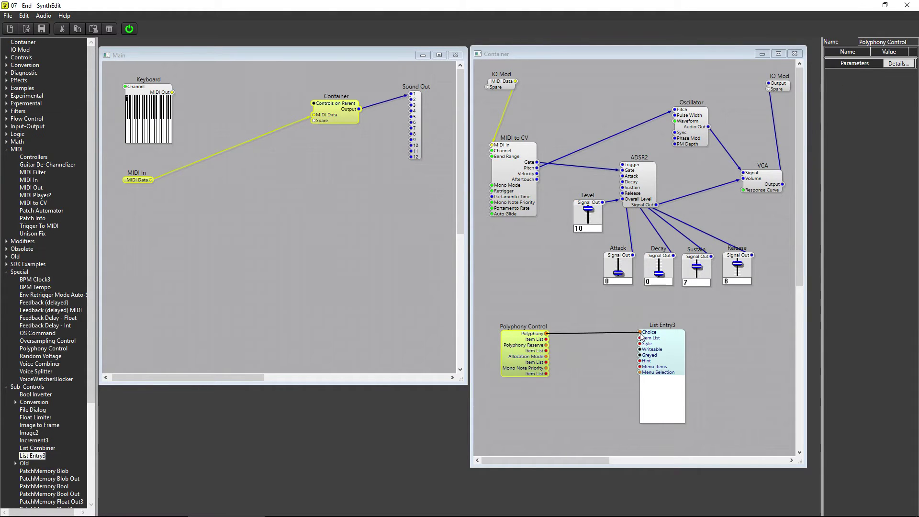
{"action": "left_click_drag", "start_coordinate": [642, 337], "coordinate": [641, 333]}
{"action": "left_click_drag", "start_coordinate": [571, 341], "coordinate": [639, 338]}
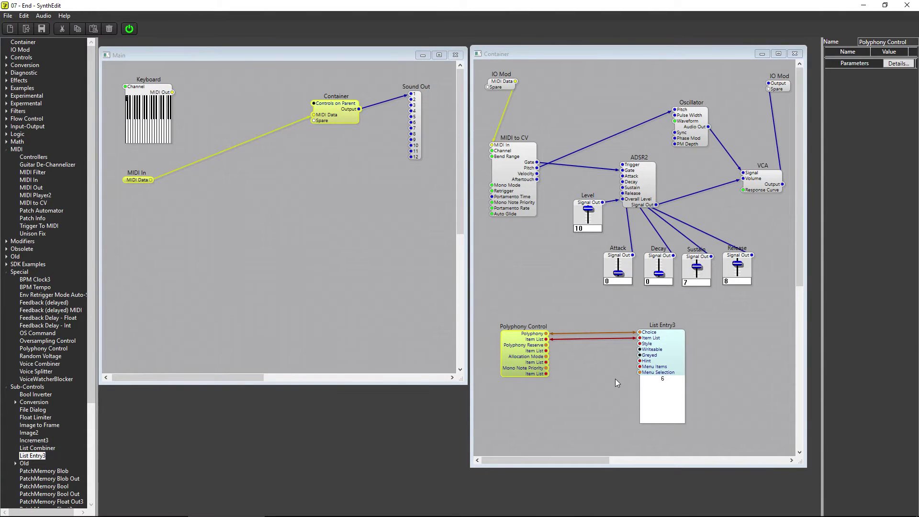
Step: Change the first List Entry3 polyphony selector from 6 to 2
{"action": "left_click", "coordinate": [663, 386]}
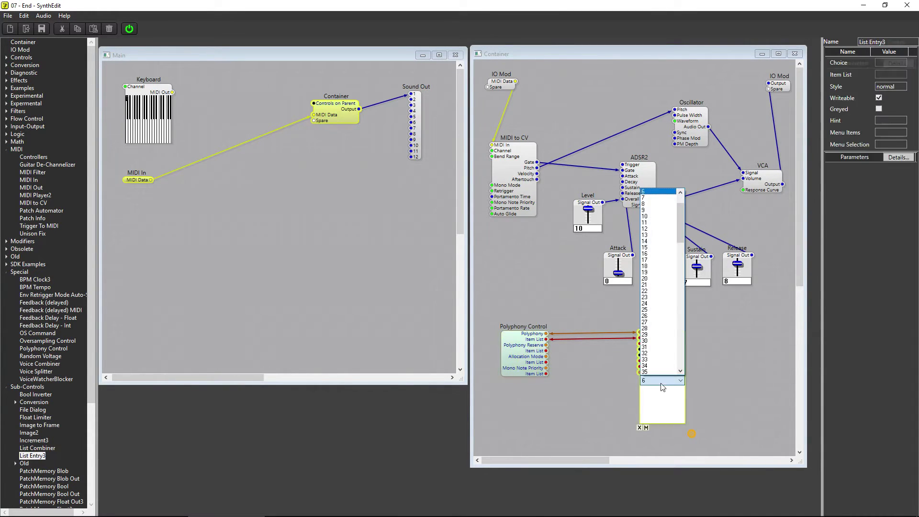
{"action": "scroll", "coordinate": [682, 217], "scroll_direction": "up", "scroll_amount": 2}
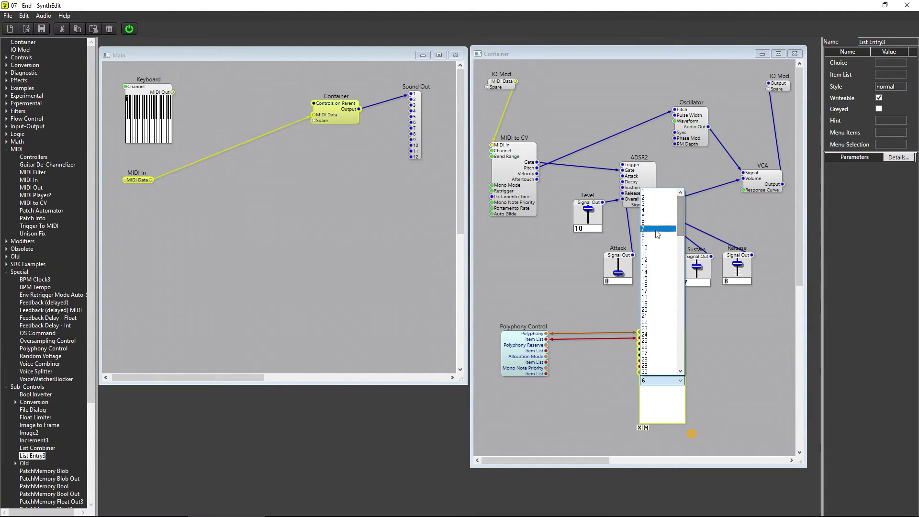
{"action": "left_click", "coordinate": [655, 199]}
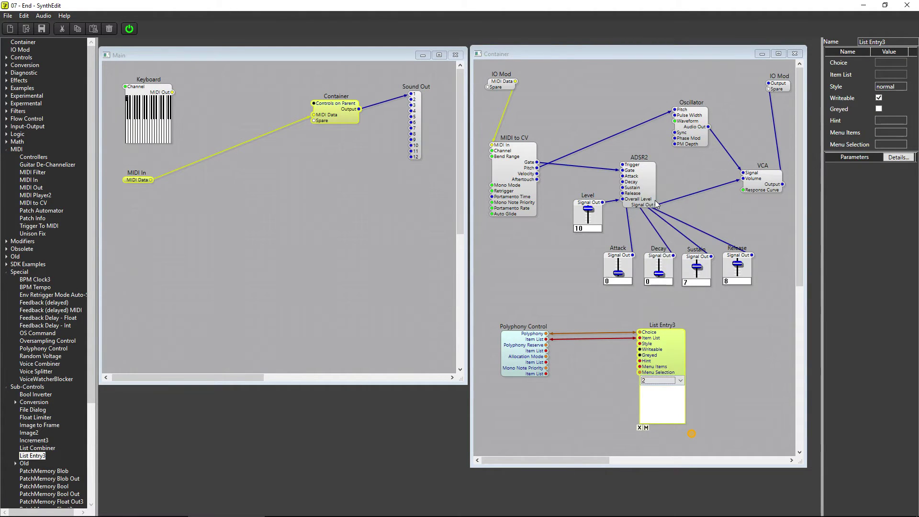
{"action": "left_click", "coordinate": [618, 391]}
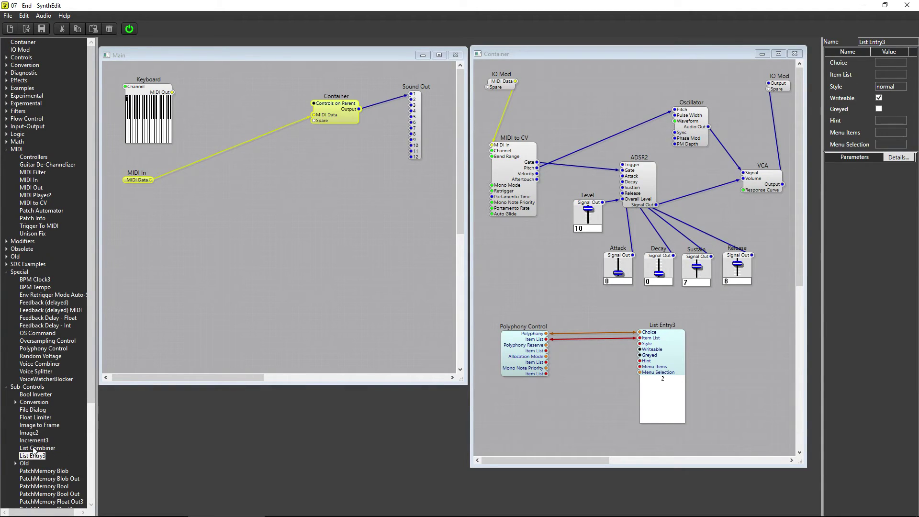
Step: Add a second List Entry3, wiring Polyphony Reserve to Choice and the second Item List to Item List
{"action": "left_click_drag", "start_coordinate": [31, 459], "coordinate": [726, 329]}
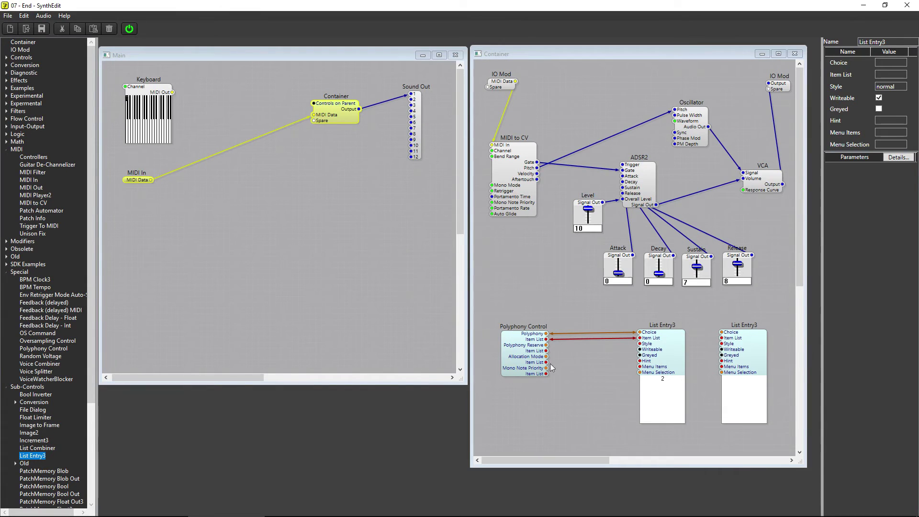
{"action": "left_click_drag", "start_coordinate": [546, 344], "coordinate": [722, 333]}
{"action": "left_click_drag", "start_coordinate": [546, 350], "coordinate": [722, 338]}
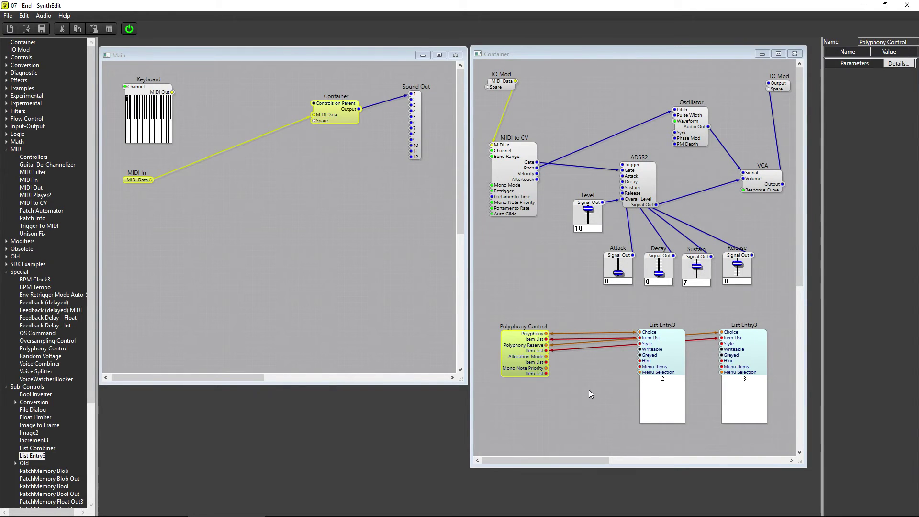
Step: Change the second List Entry3 polyphony reserve selector from 3 to 2
{"action": "left_click", "coordinate": [749, 381]}
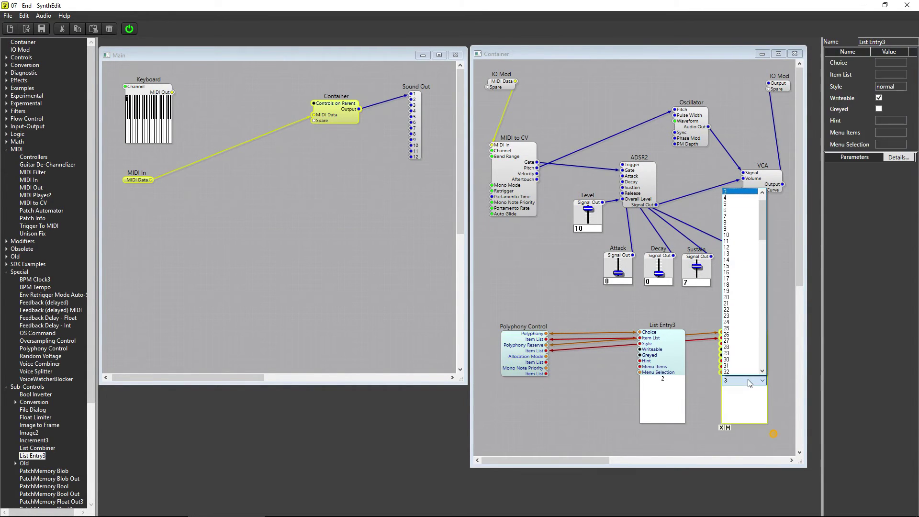
{"action": "left_click_drag", "start_coordinate": [764, 206], "coordinate": [764, 201]}
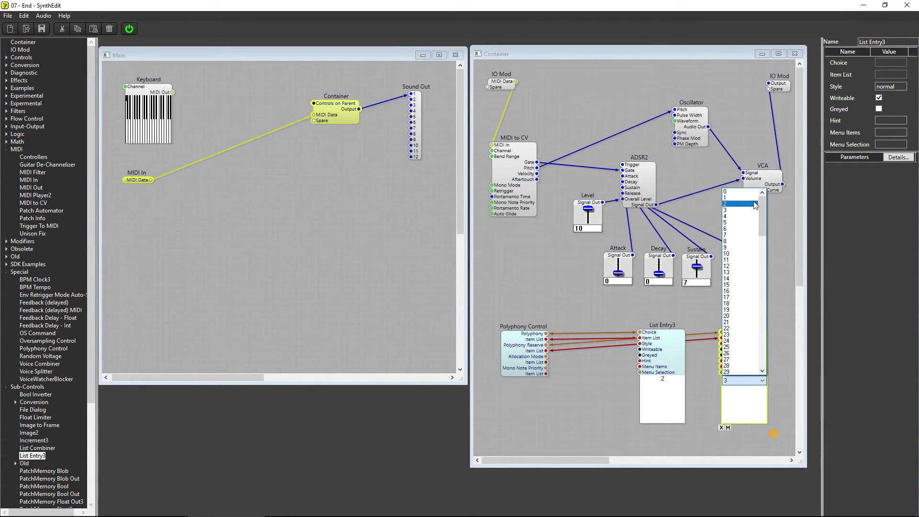
{"action": "left_click", "coordinate": [755, 205]}
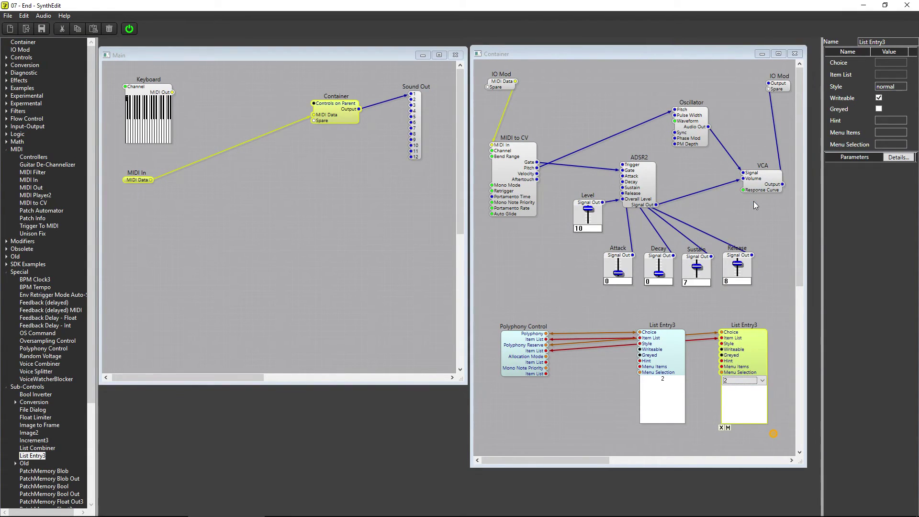